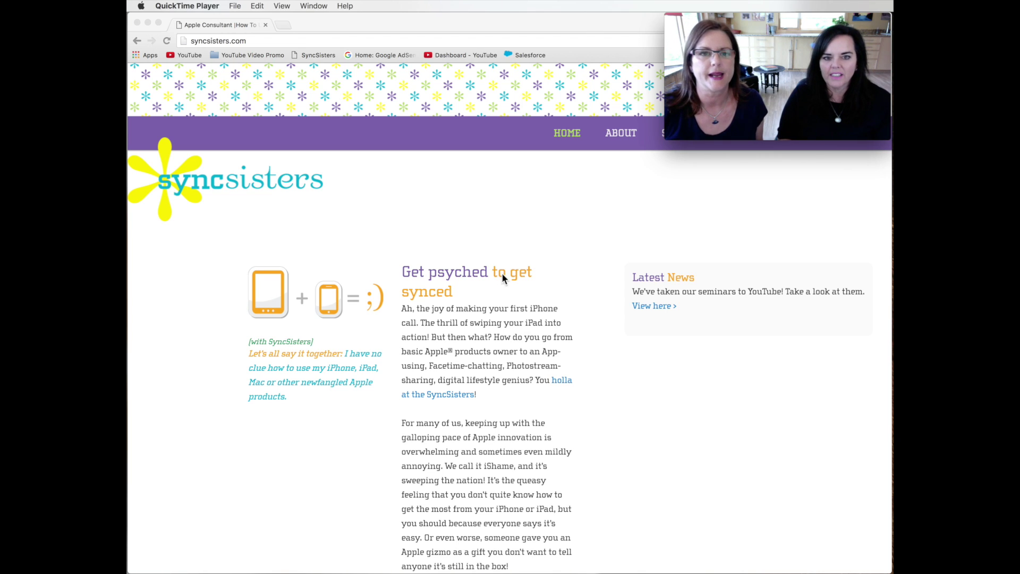
# Go to Google Drive and open YouTube Video Outlines > Sheets Advanced > Classroom Data.
pyautogui.moveTo(731, 17)
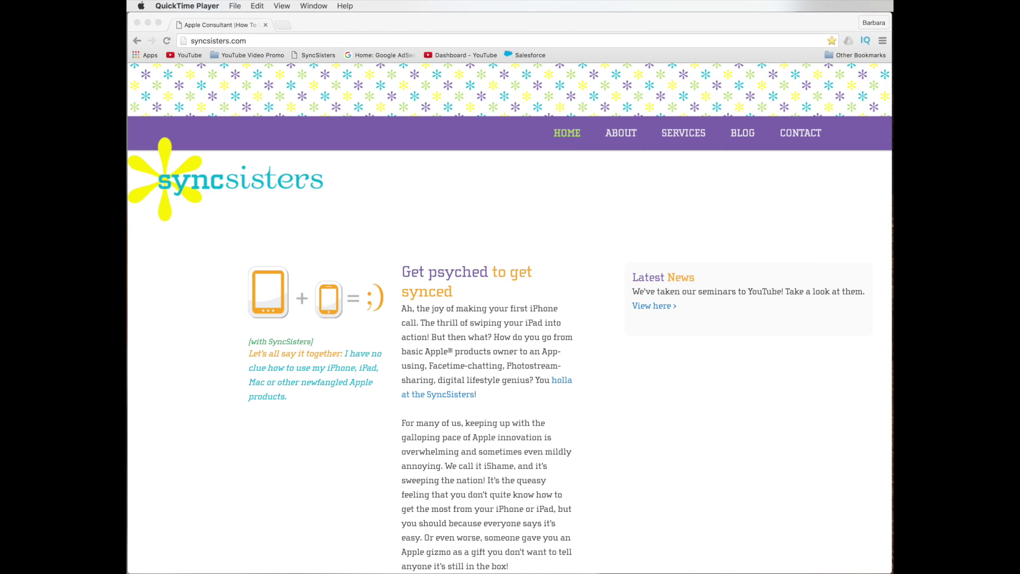
pyautogui.click(264, 38)
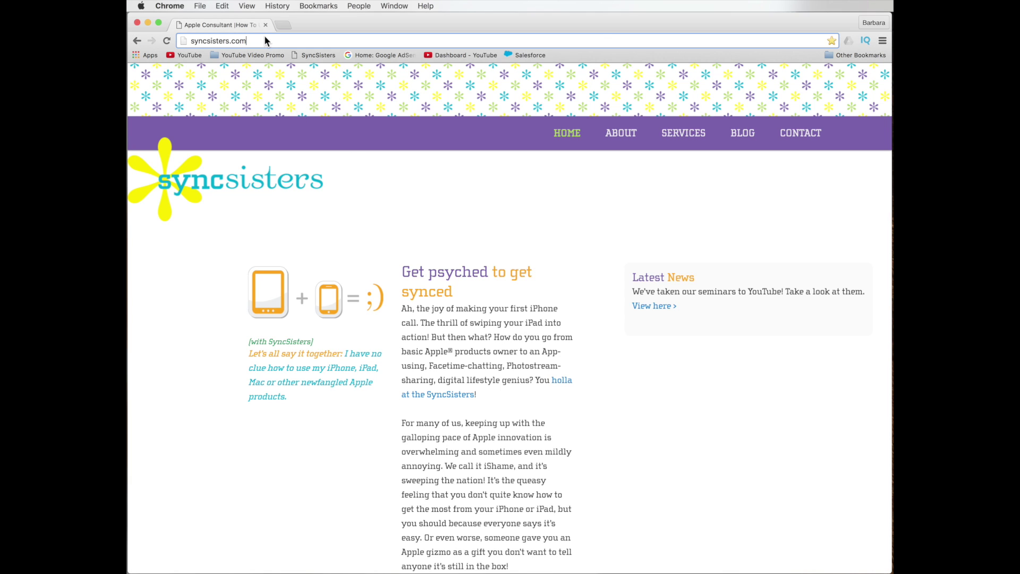
pyautogui.write('dr')
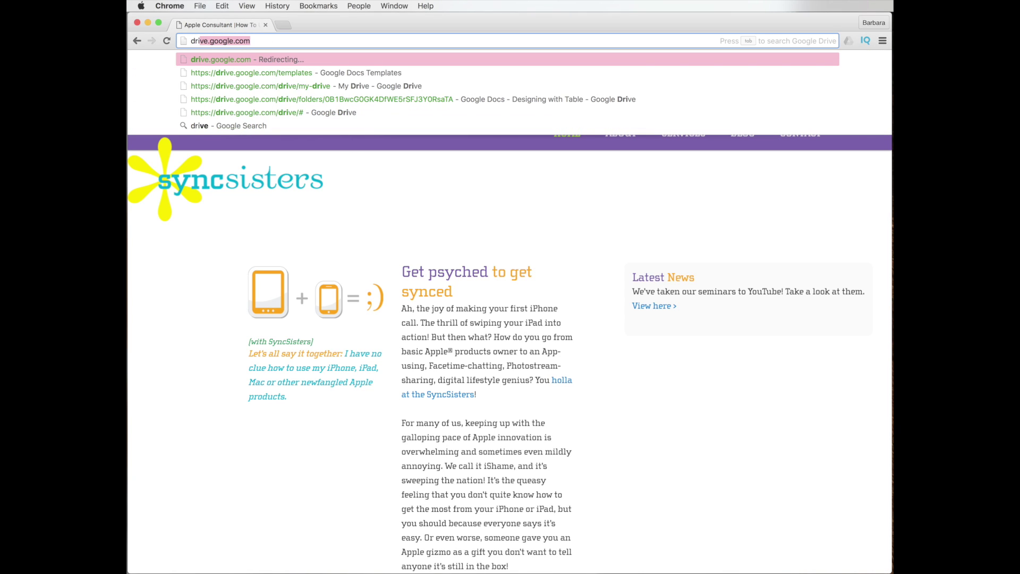
pyautogui.write('ive')
pyautogui.press('Return')
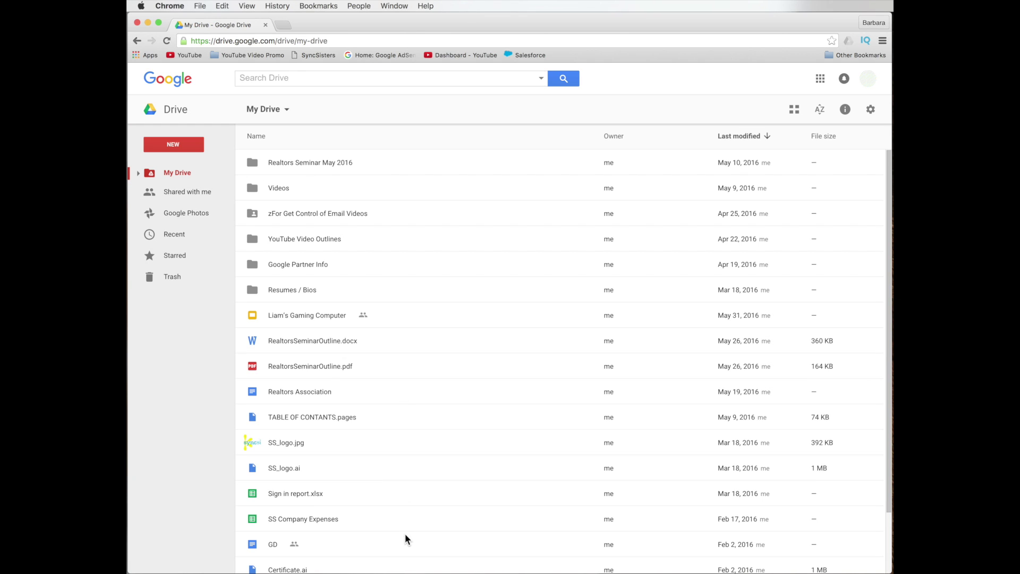
pyautogui.doubleClick(312, 239)
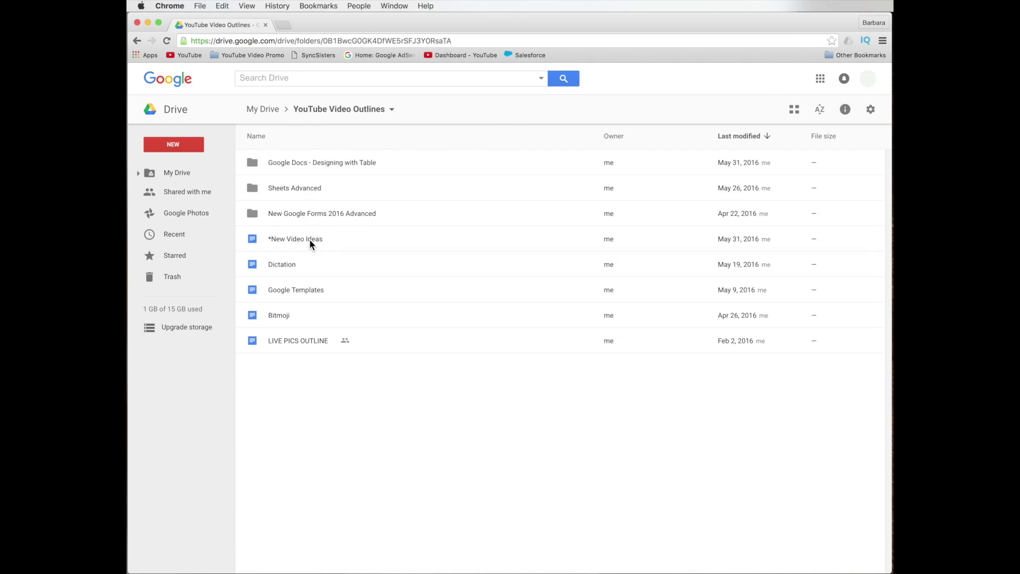
pyautogui.doubleClick(304, 185)
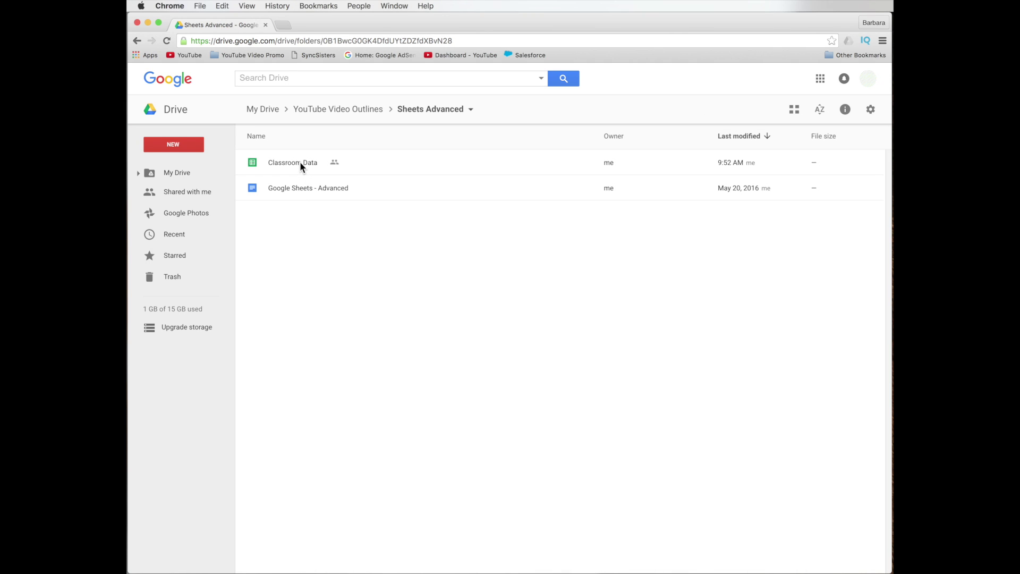
pyautogui.doubleClick(257, 162)
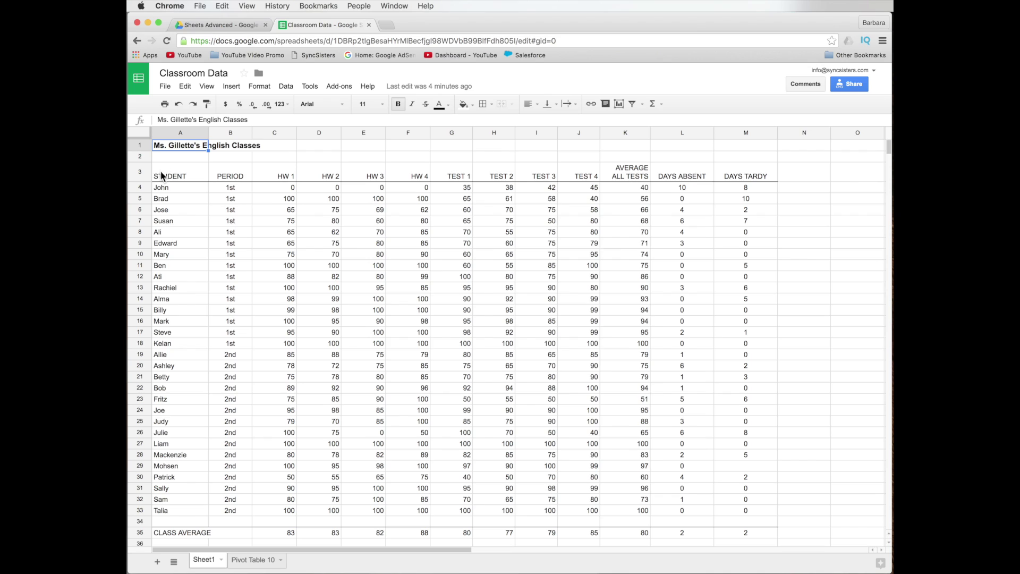
# Select all of row 3, the Classroom Data header row.
pyautogui.click(140, 173)
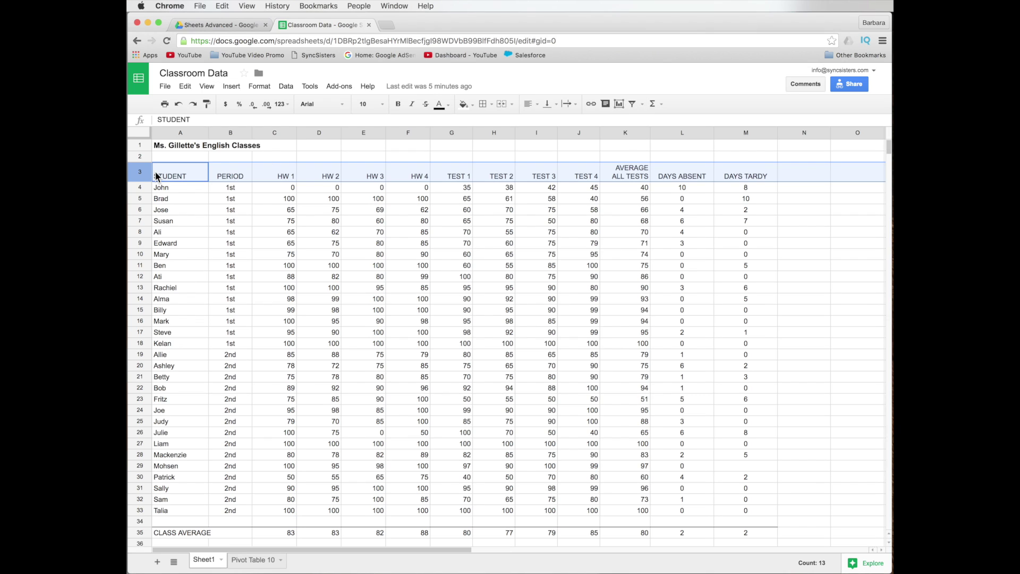
# Turn on a filter for the class data so each row 3 heading gets a filter arrow.
pyautogui.click(286, 86)
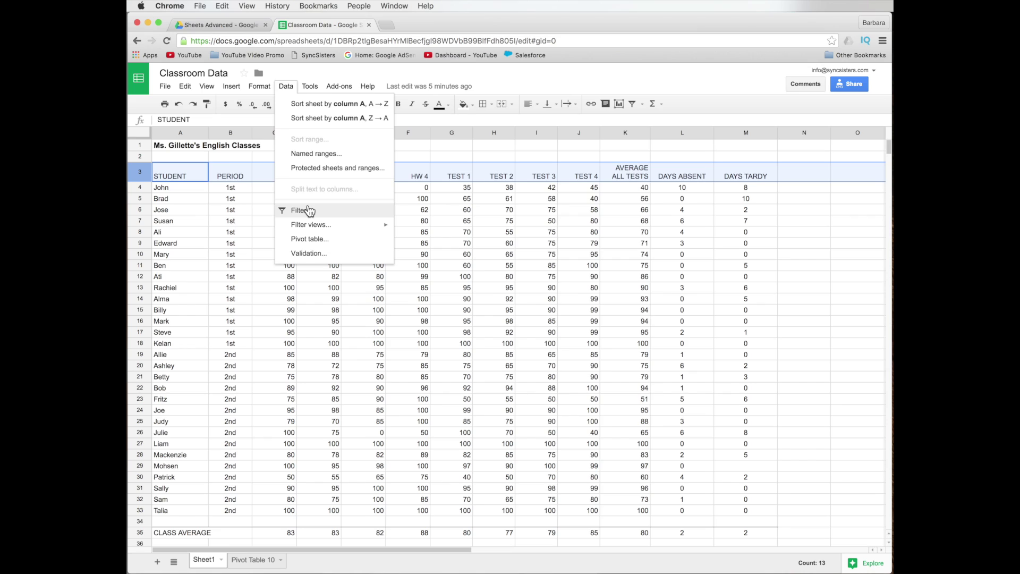
pyautogui.click(357, 76)
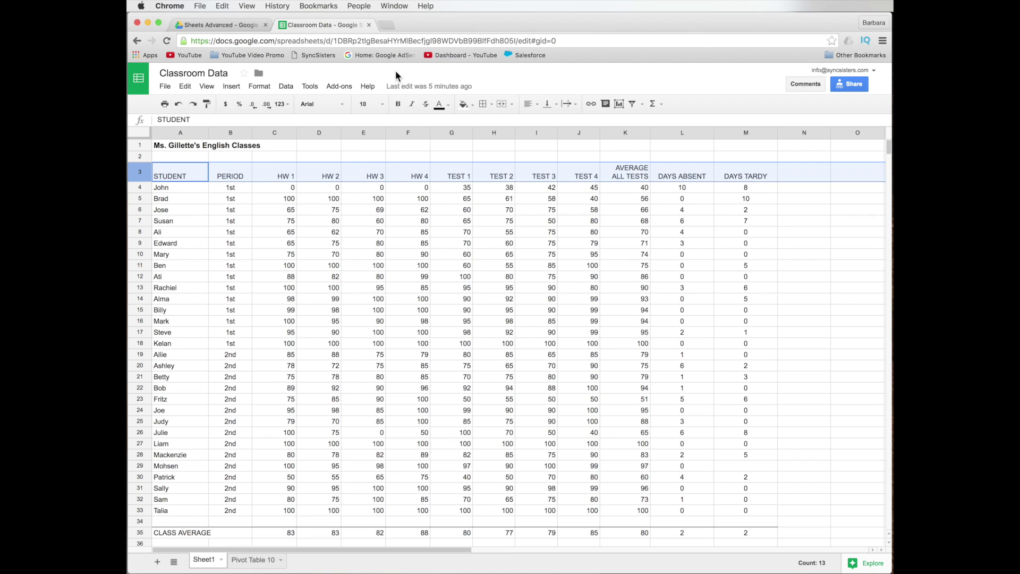
pyautogui.click(633, 104)
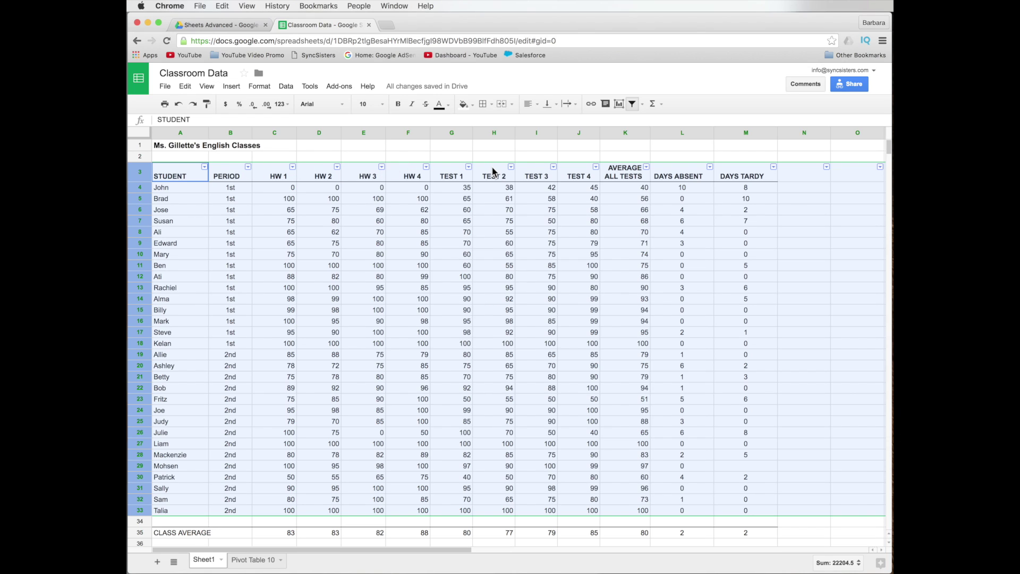
pyautogui.click(205, 167)
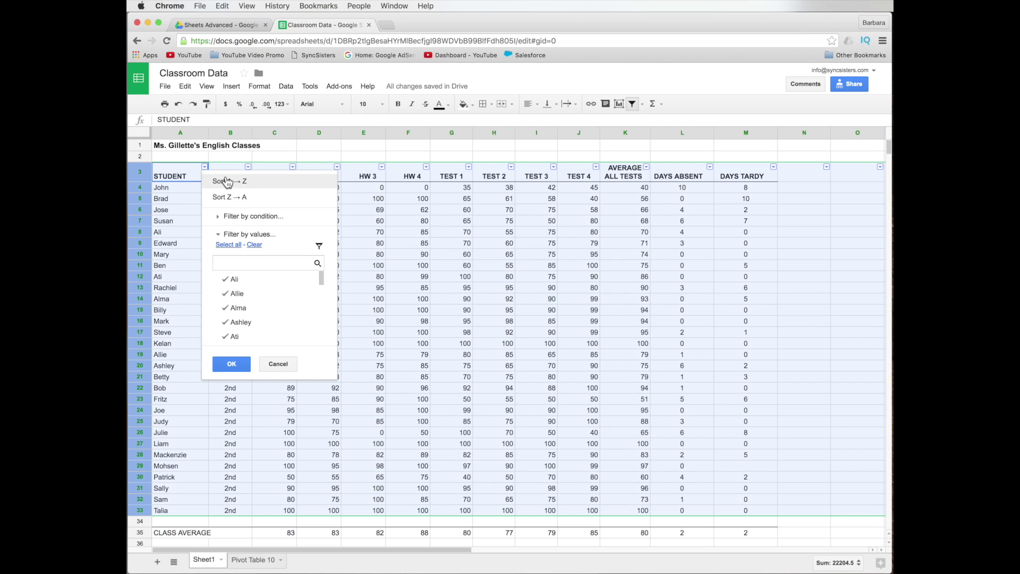
# Sort the STUDENT column A → Z so names run from Ali to Talia.
pyautogui.click(227, 182)
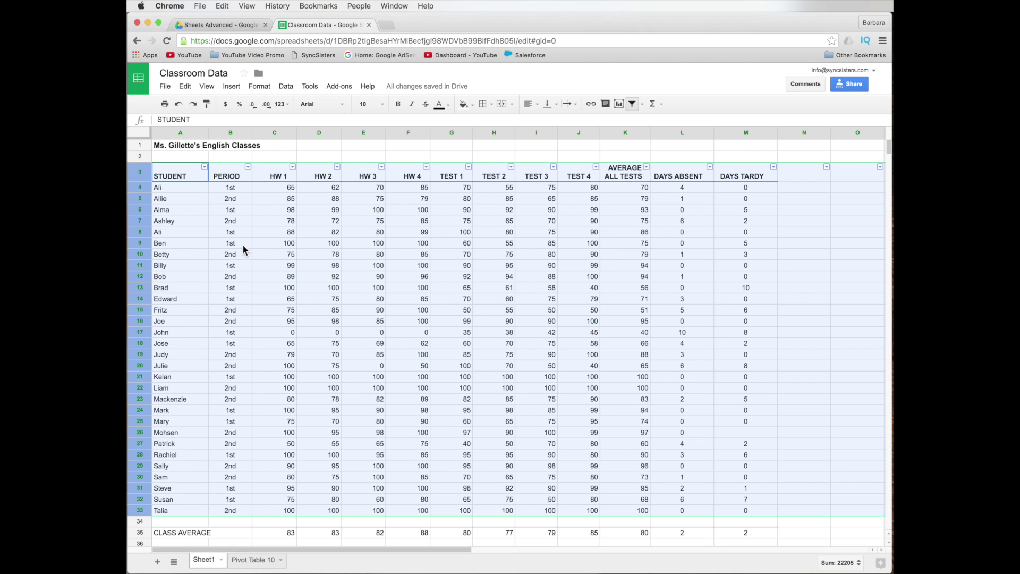
# Sort the PERIOD column A → Z so 1st period students come before 2nd.
pyautogui.click(248, 168)
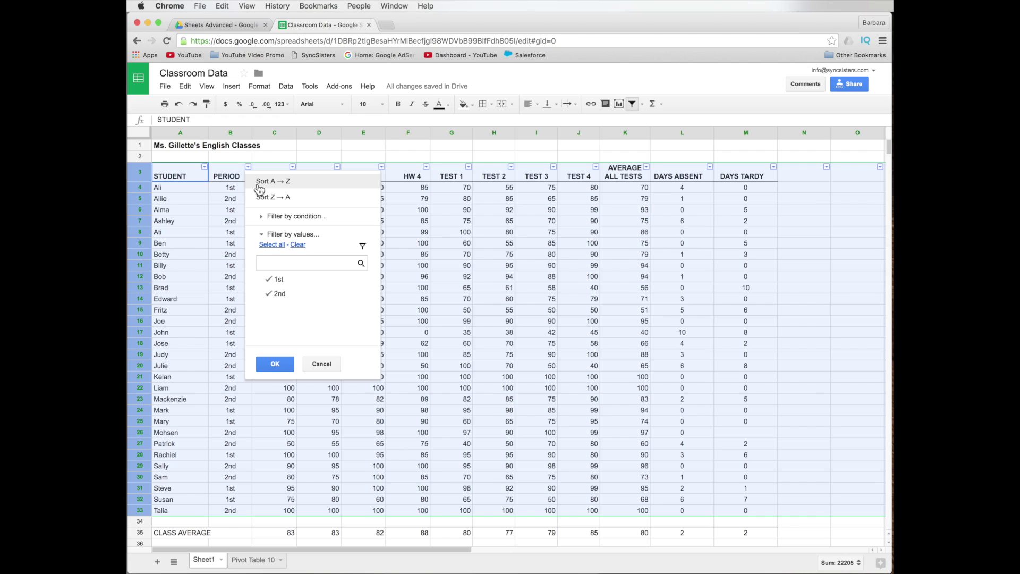
pyautogui.click(260, 183)
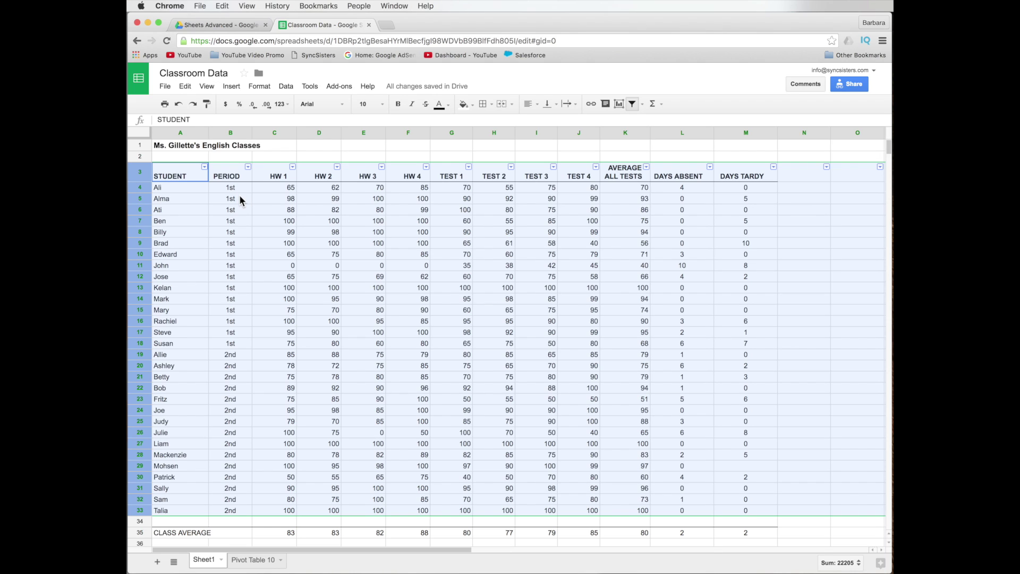
pyautogui.click(248, 167)
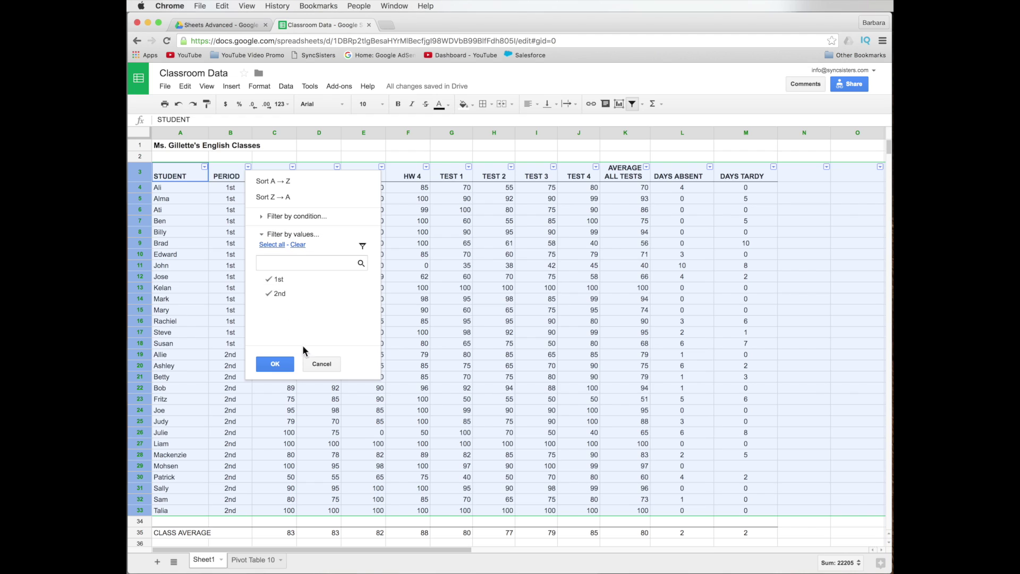
pyautogui.click(322, 364)
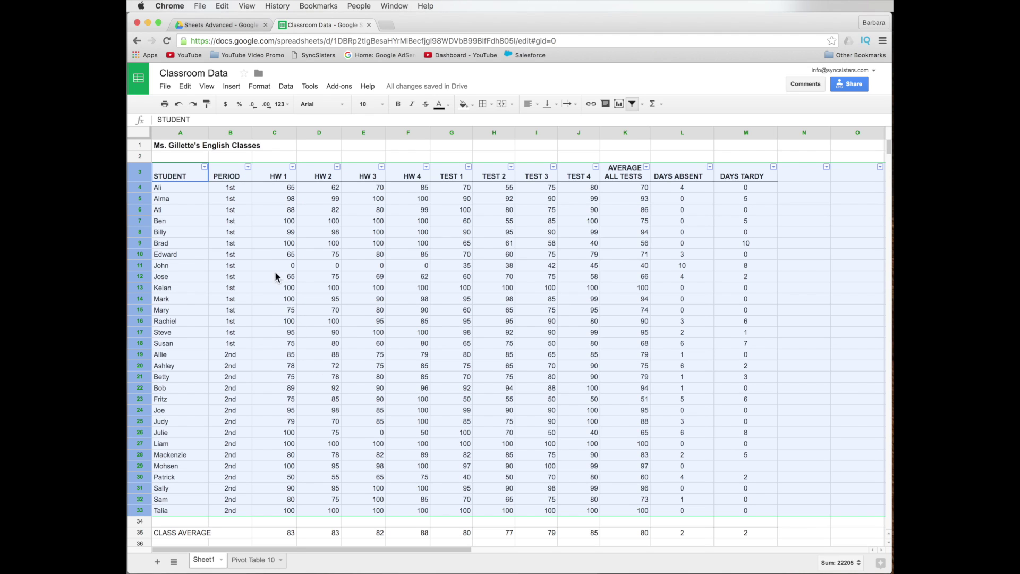
# Uncheck 1st in the PERIOD filter values so only 2nd period students remain.
pyautogui.click(205, 167)
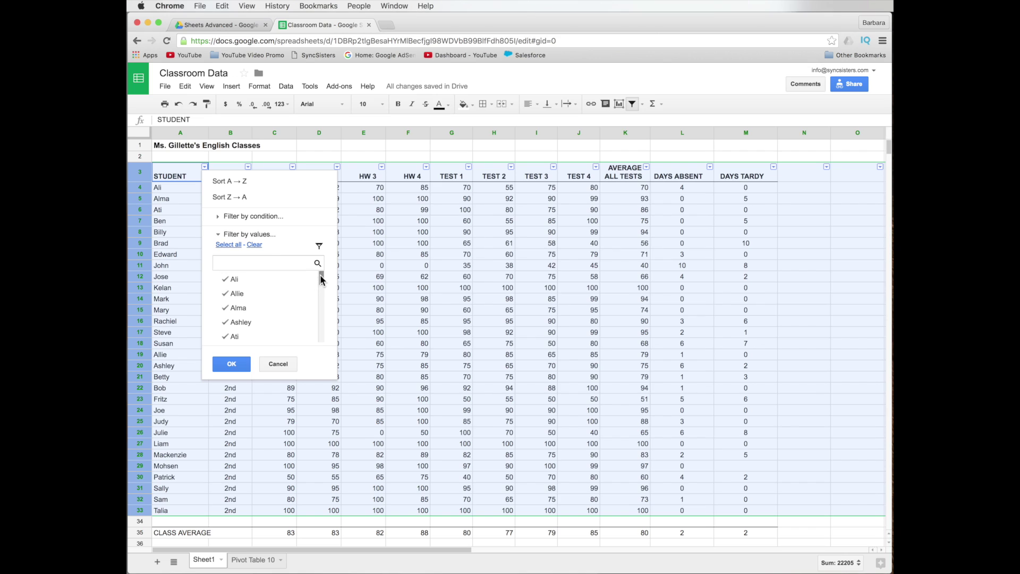
pyautogui.moveTo(321, 276)
pyautogui.mouseDown()
pyautogui.moveTo(320, 338)
pyautogui.moveTo(322, 263)
pyautogui.mouseUp()
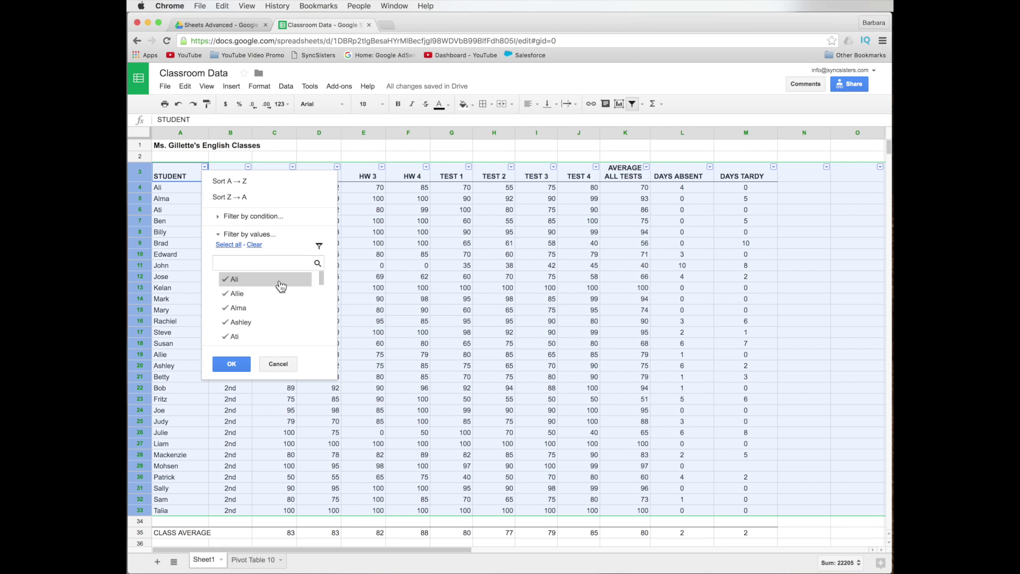
pyautogui.click(284, 366)
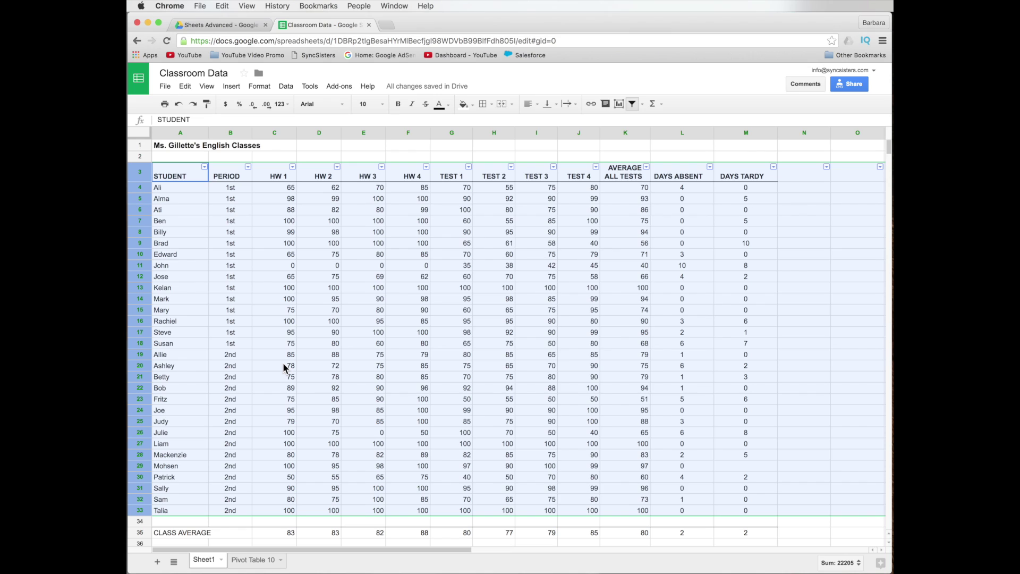
pyautogui.click(248, 167)
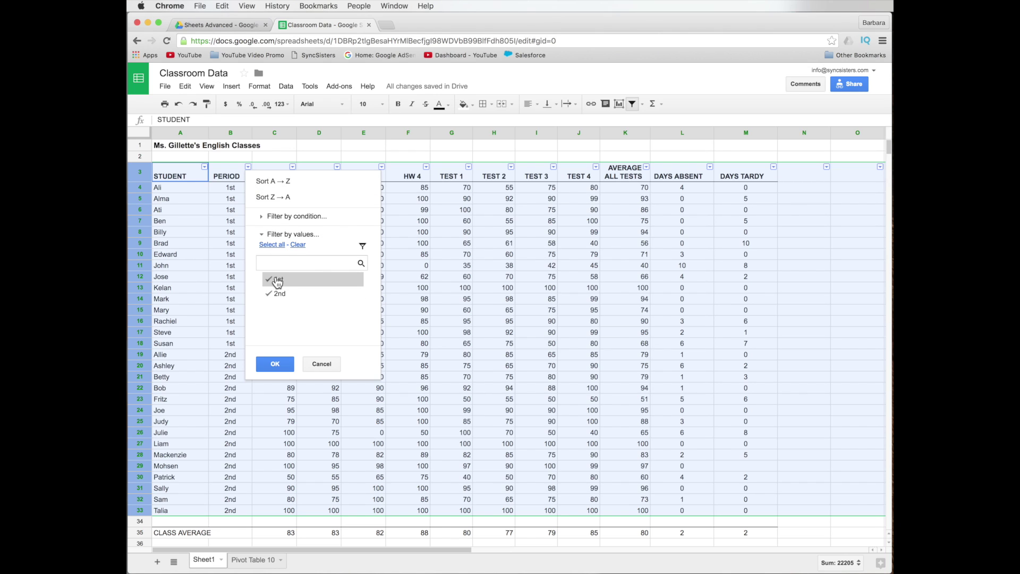
pyautogui.click(267, 281)
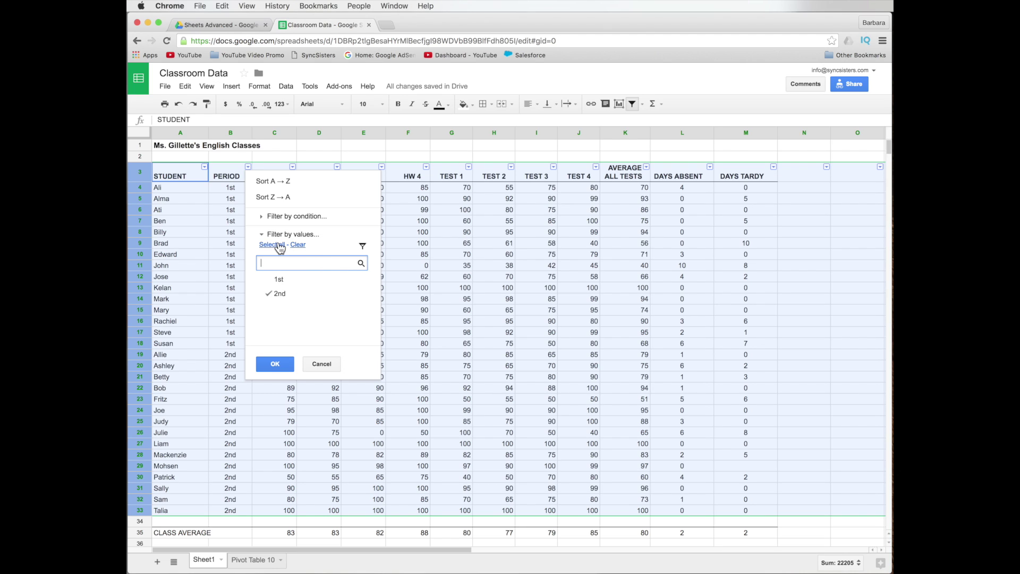
pyautogui.click(276, 364)
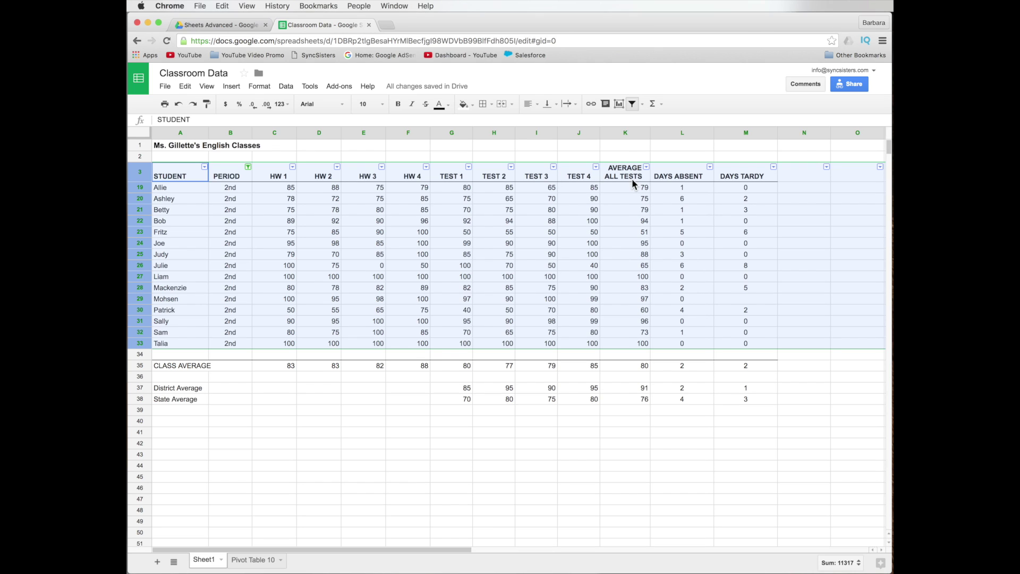
# Filter AVERAGE ALL TESTS by the condition 'less than or equal to 75'.
pyautogui.click(647, 167)
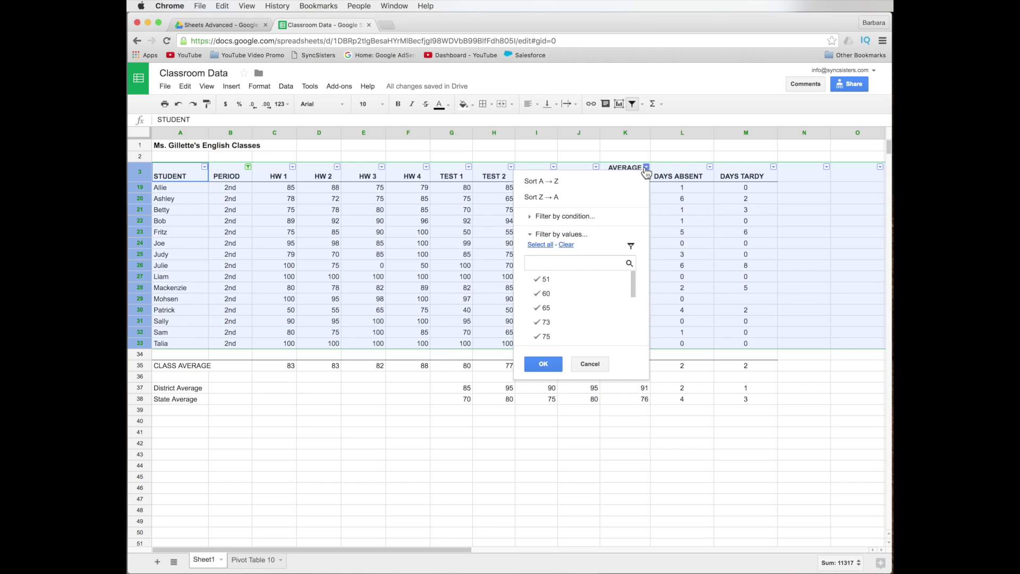
pyautogui.click(647, 168)
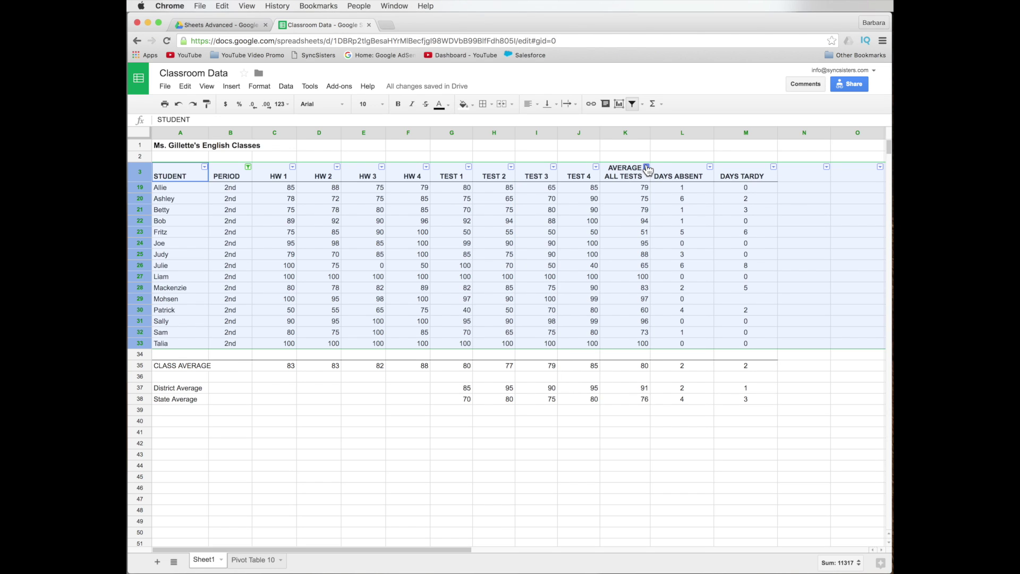
pyautogui.click(647, 167)
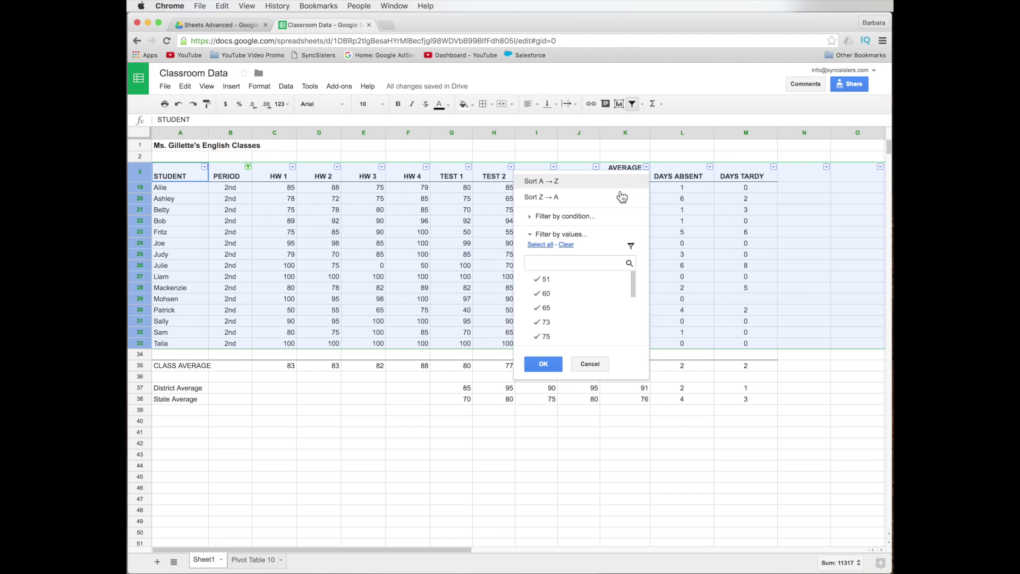
pyautogui.click(530, 216)
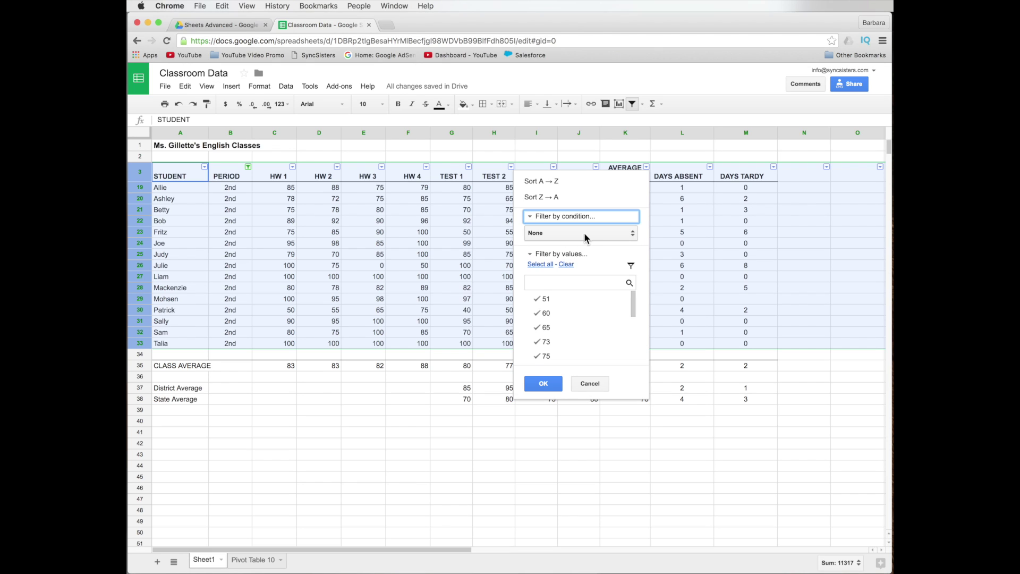
pyautogui.click(570, 236)
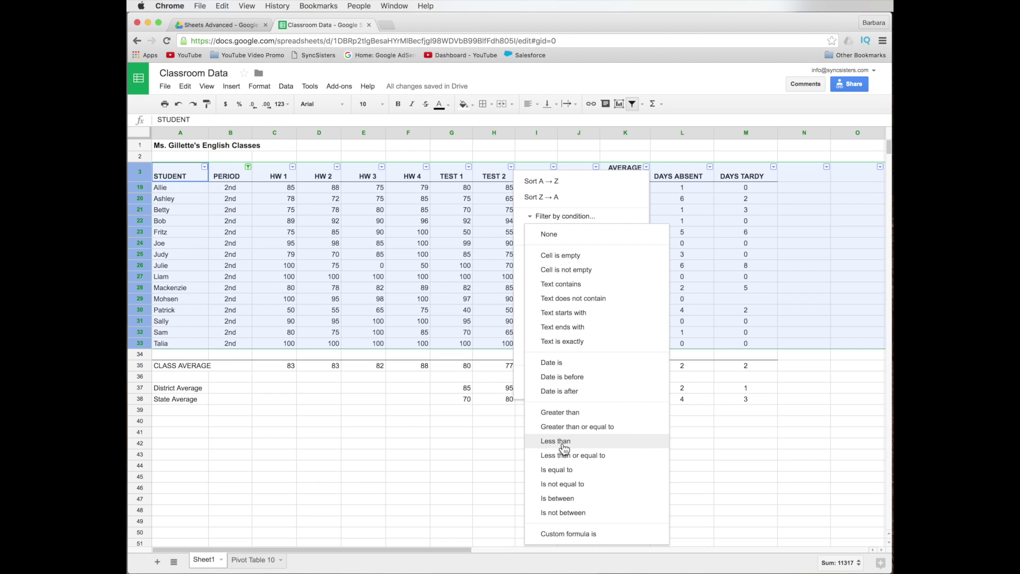
pyautogui.click(593, 461)
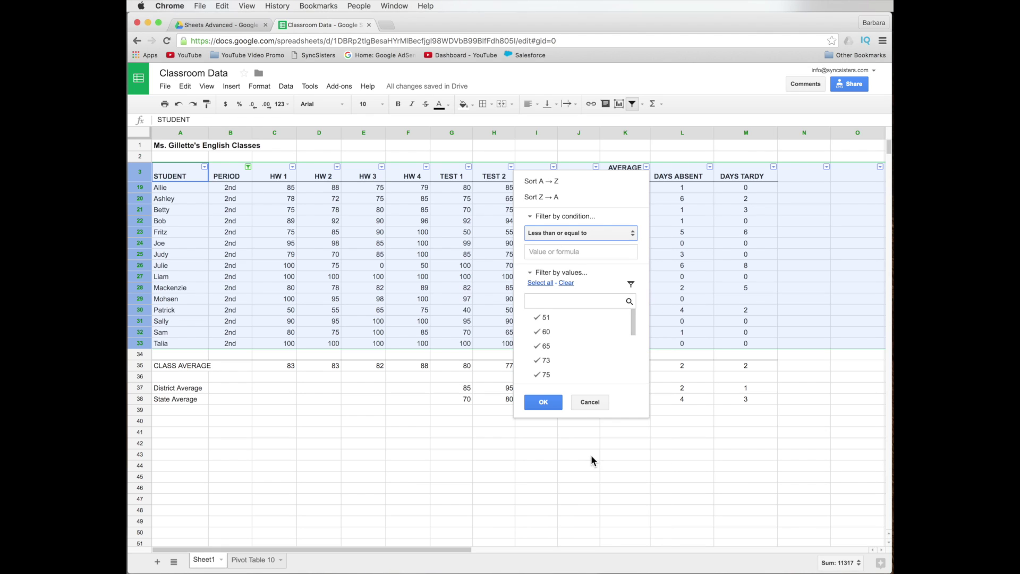
pyautogui.click(567, 253)
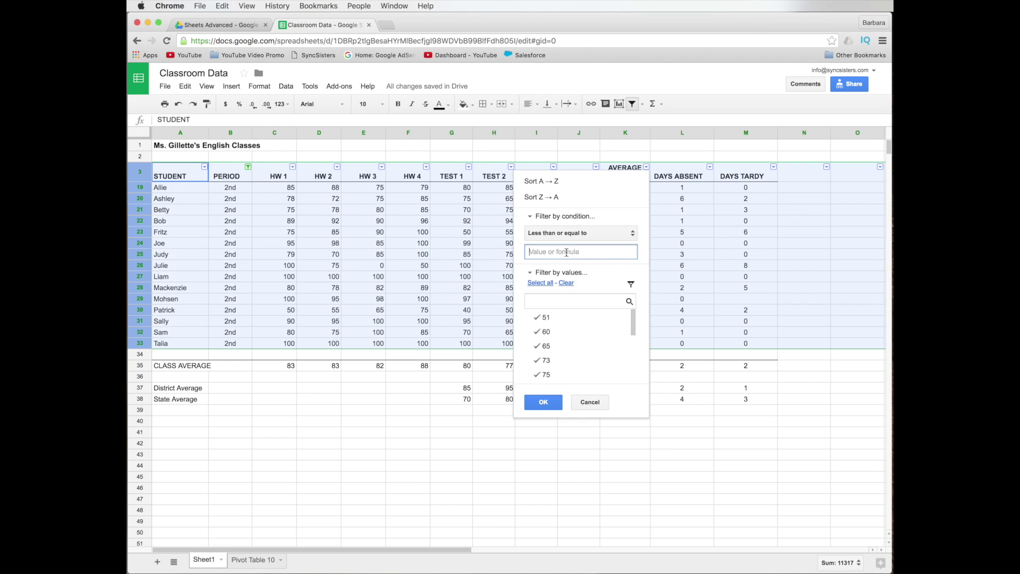
pyautogui.write('75')
pyautogui.click(543, 402)
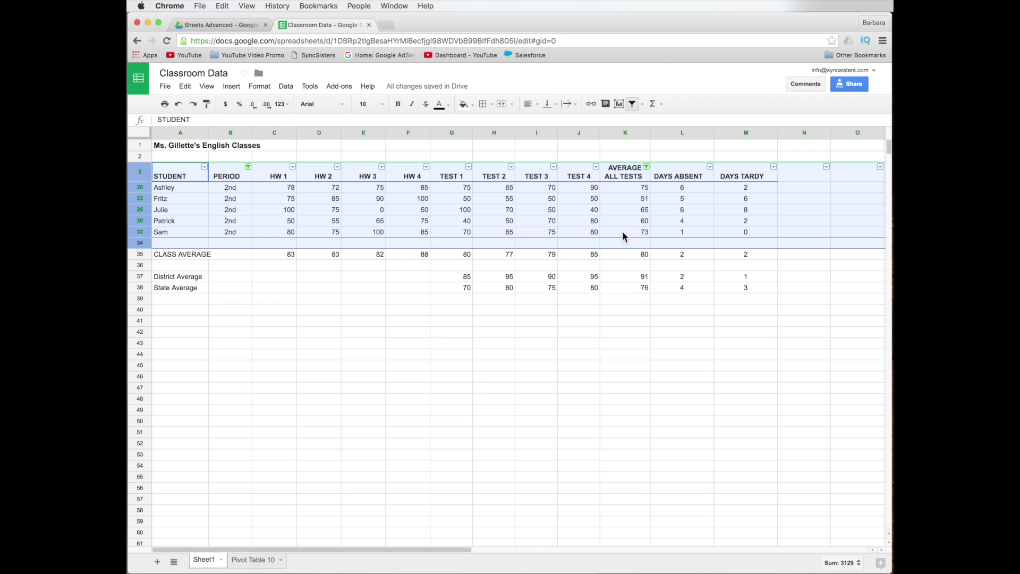
# Re-check 1st in the PERIOD filter so both periods' students averaging 75 or less show.
pyautogui.click(249, 168)
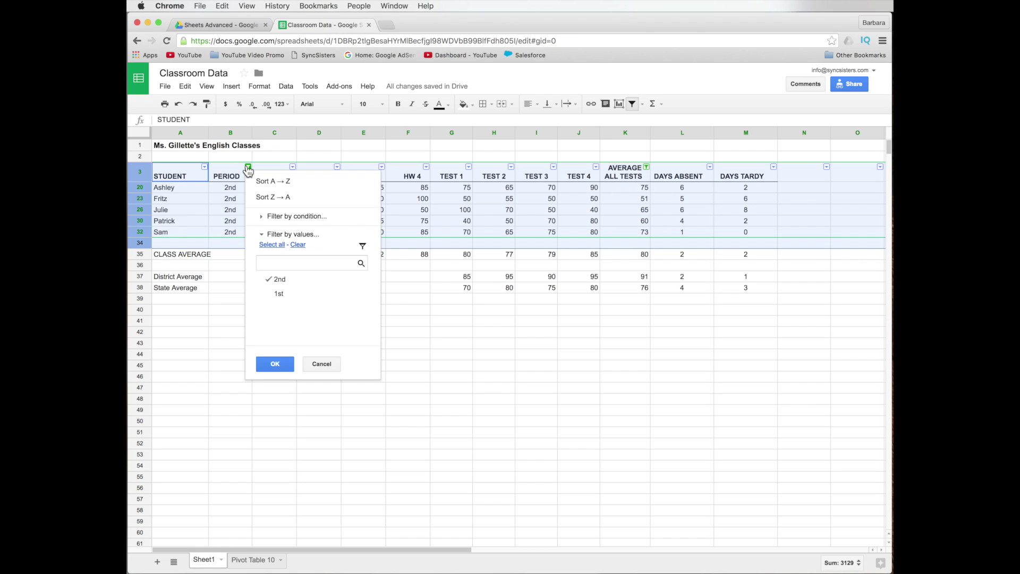
pyautogui.click(267, 296)
pyautogui.click(280, 366)
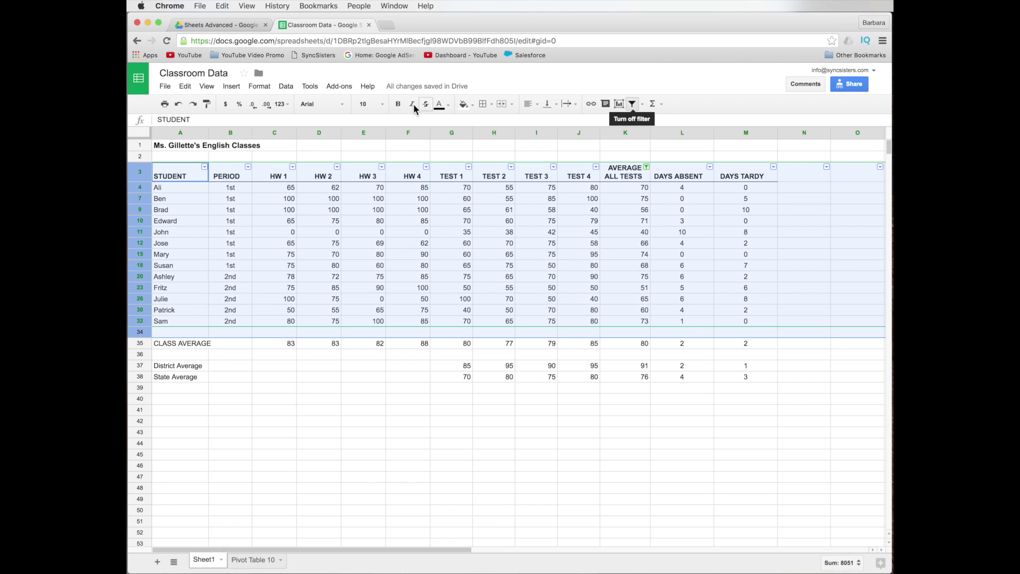
# Save the current filter as a filter view, named Filter 1, from the Data menu.
pyautogui.click(289, 85)
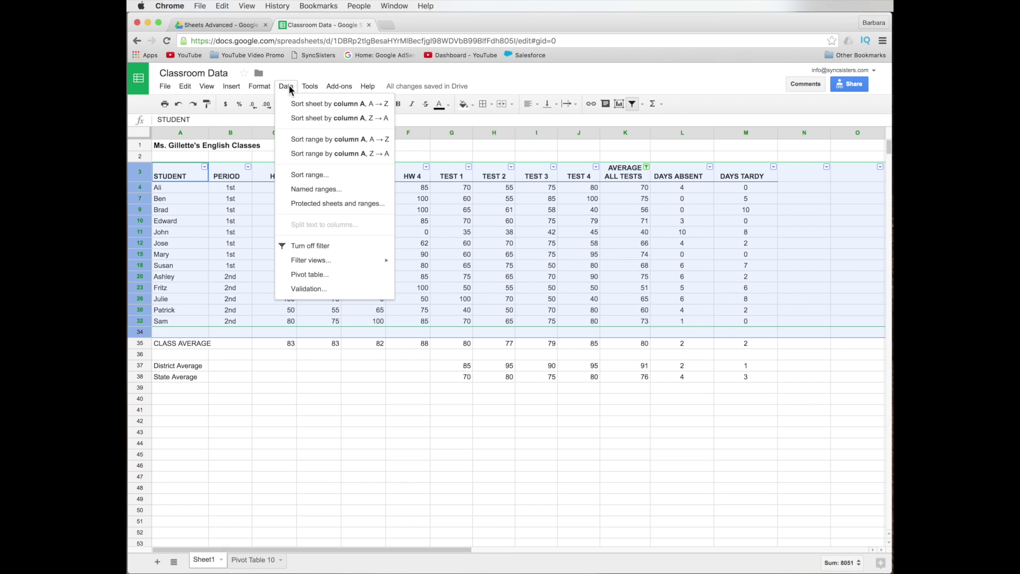
pyautogui.moveTo(303, 262)
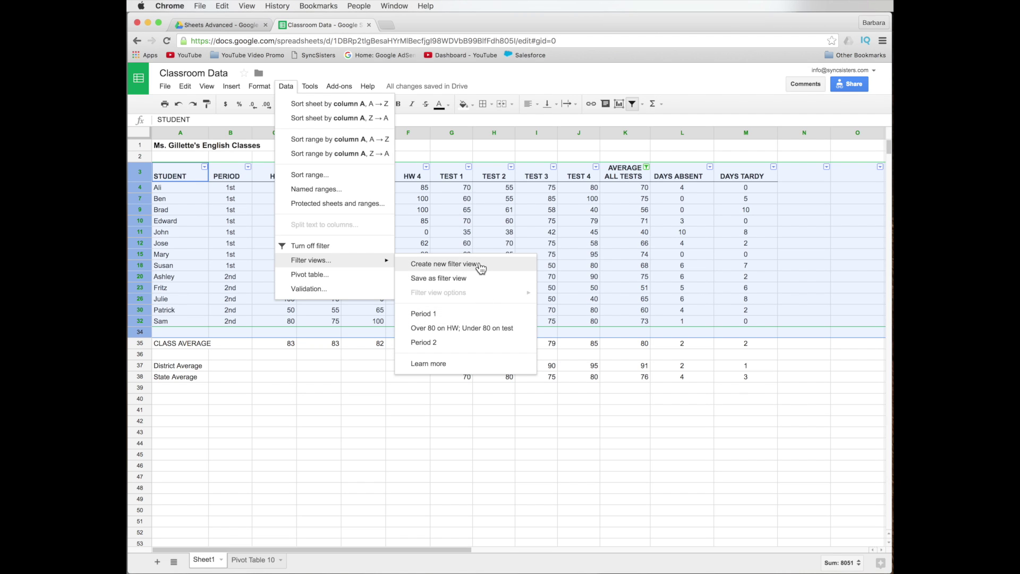
pyautogui.click(457, 279)
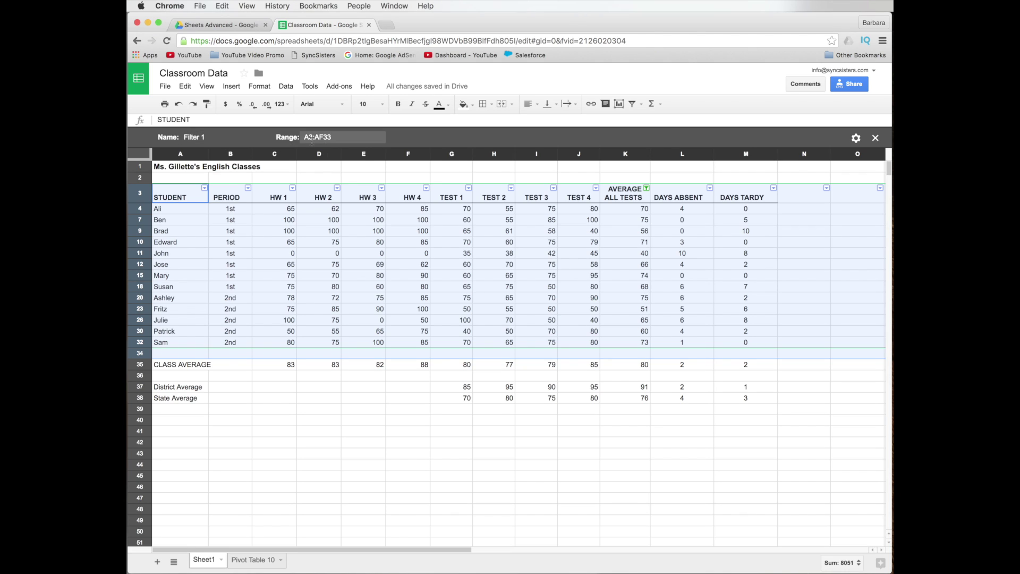
# Rename the filter view to 'Test scores under 75'.
pyautogui.click(202, 137)
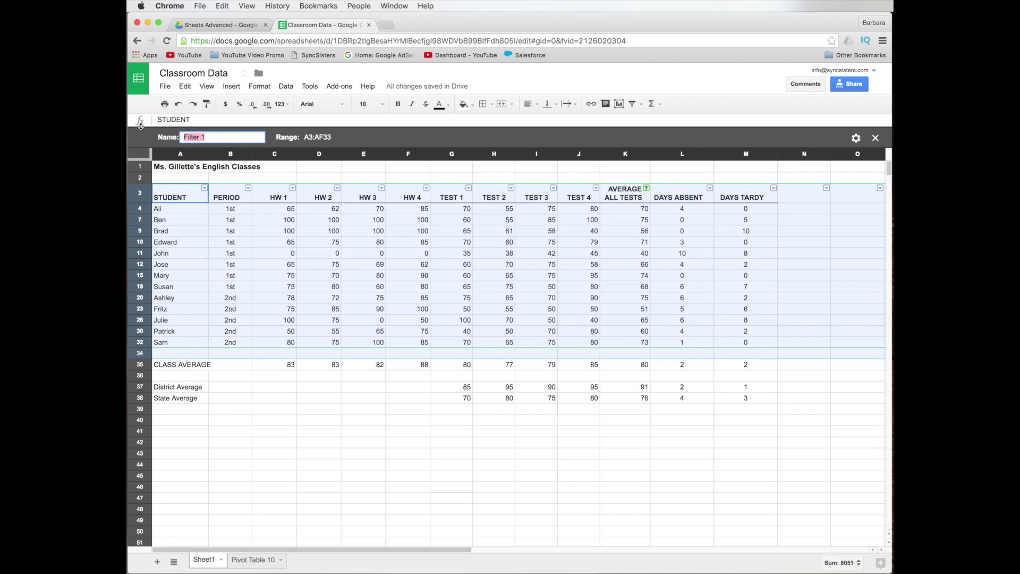
pyautogui.write('Test sco')
pyautogui.write('under 75+-5')
pyautogui.press('BackSpace')
pyautogui.press('BackSpace')
pyautogui.press('BackSpace')
pyautogui.press('BackSpace')
pyautogui.write('5')
pyautogui.click(754, 135)
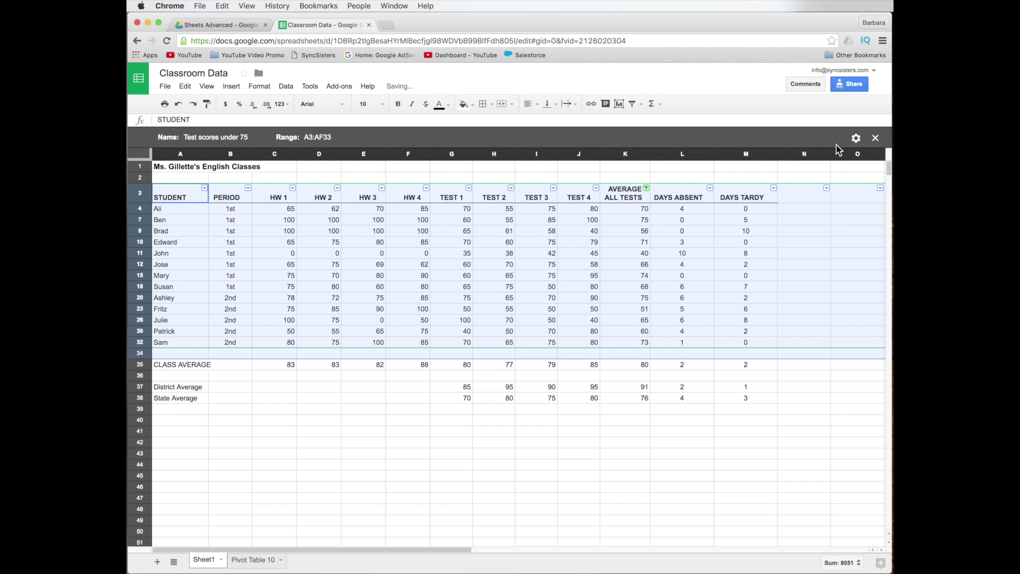
pyautogui.click(857, 139)
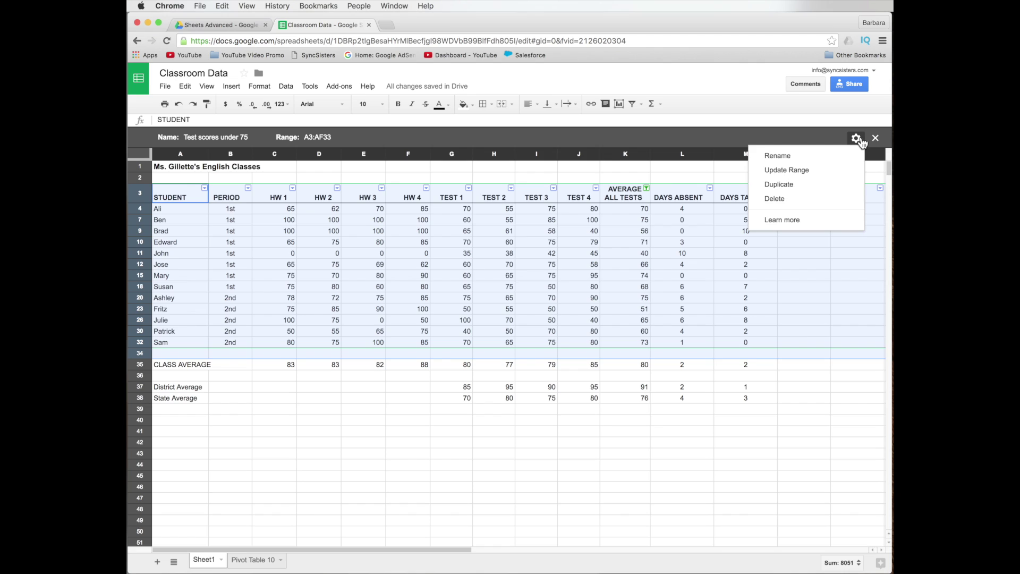
pyautogui.click(796, 161)
pyautogui.click(862, 118)
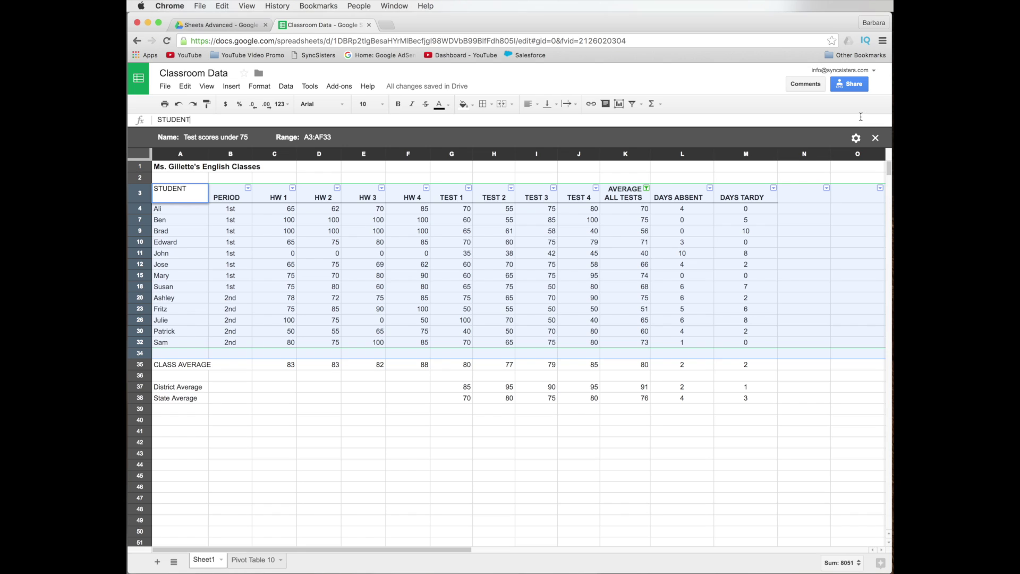
# Close the 'Test scores under 75' filter view and turn off the sheet's filter so all students from Ali through Talia show.
pyautogui.click(876, 139)
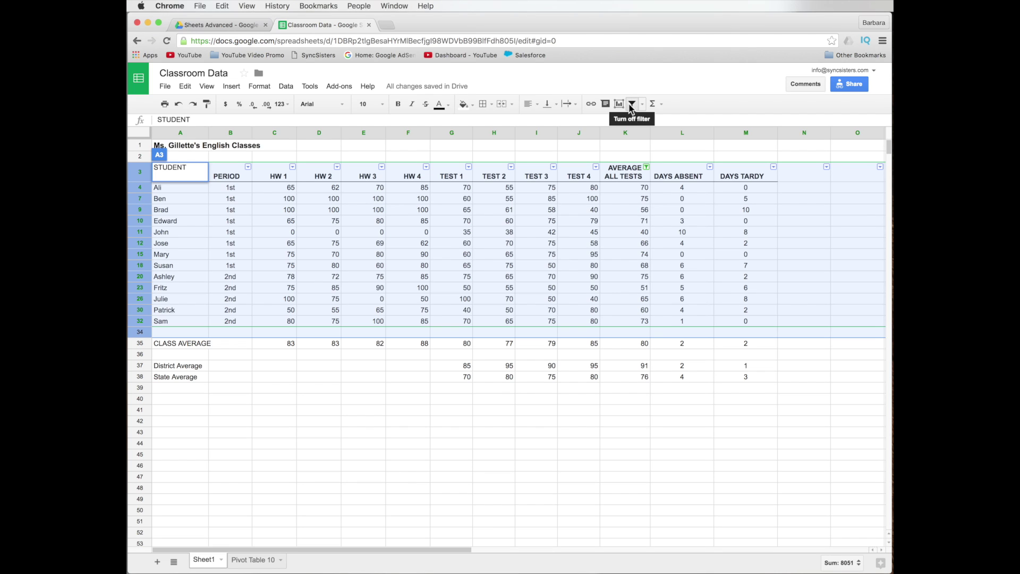
pyautogui.click(286, 87)
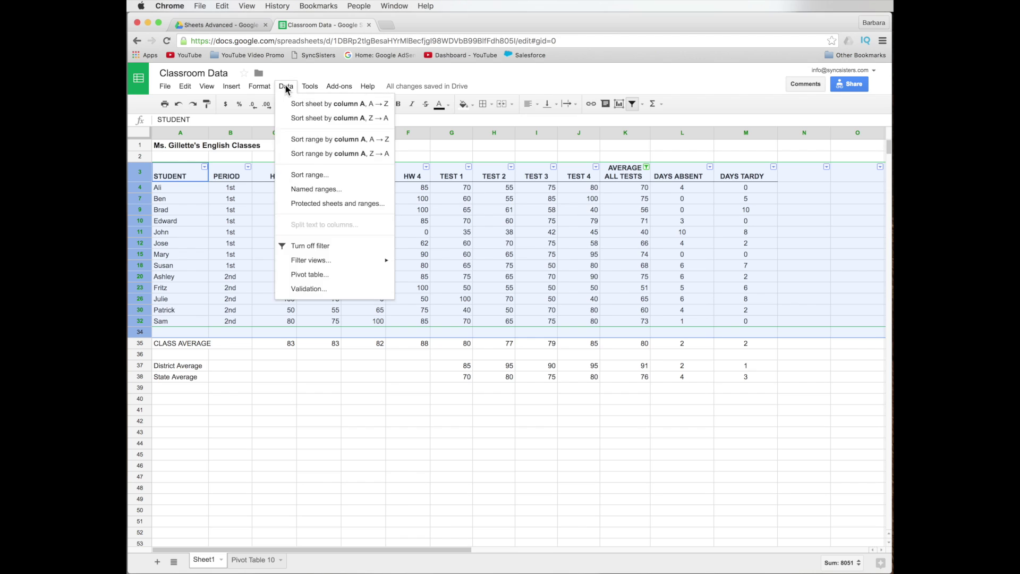
pyautogui.click(285, 85)
pyautogui.click(285, 85)
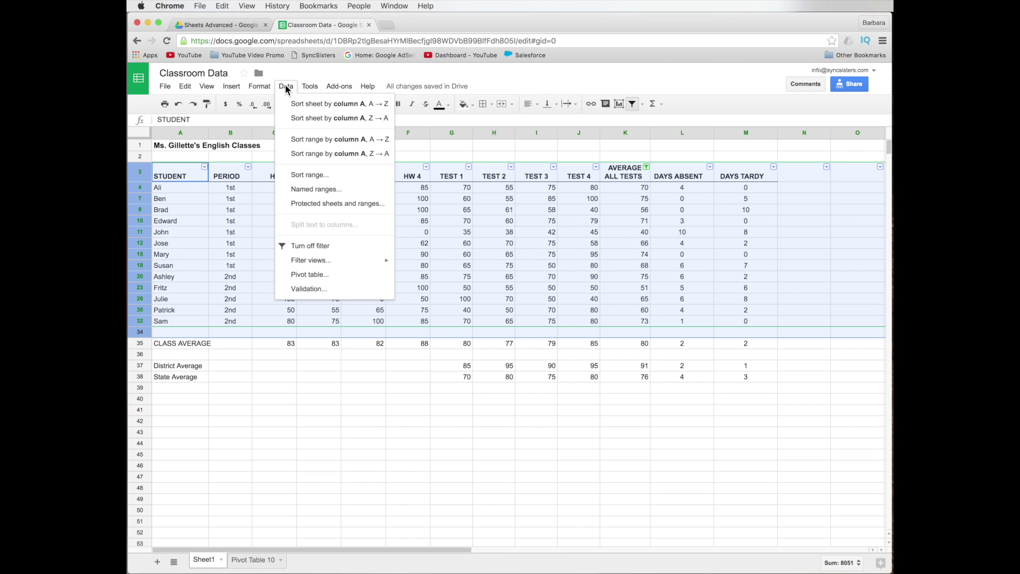
pyautogui.click(318, 248)
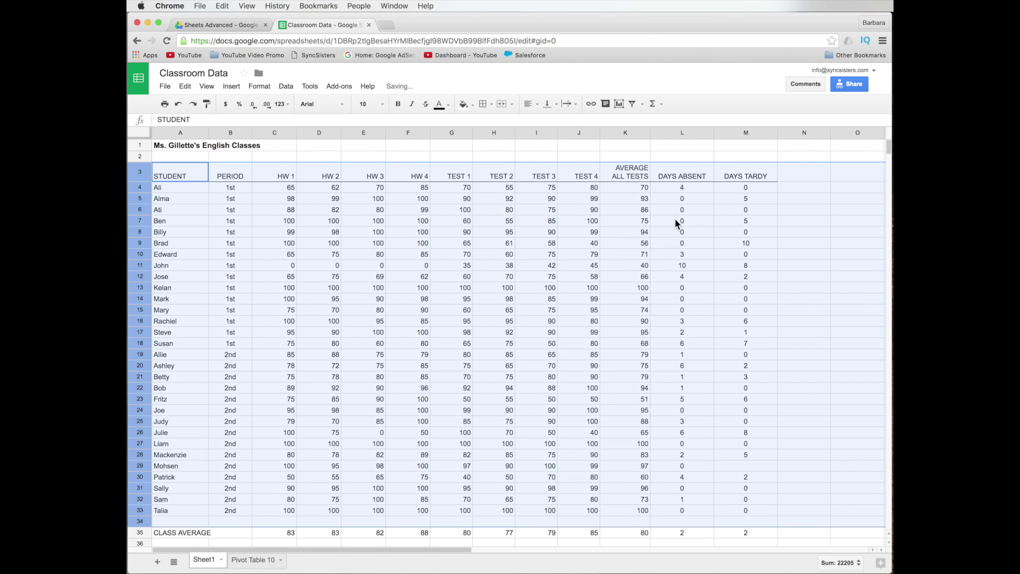
pyautogui.click(603, 149)
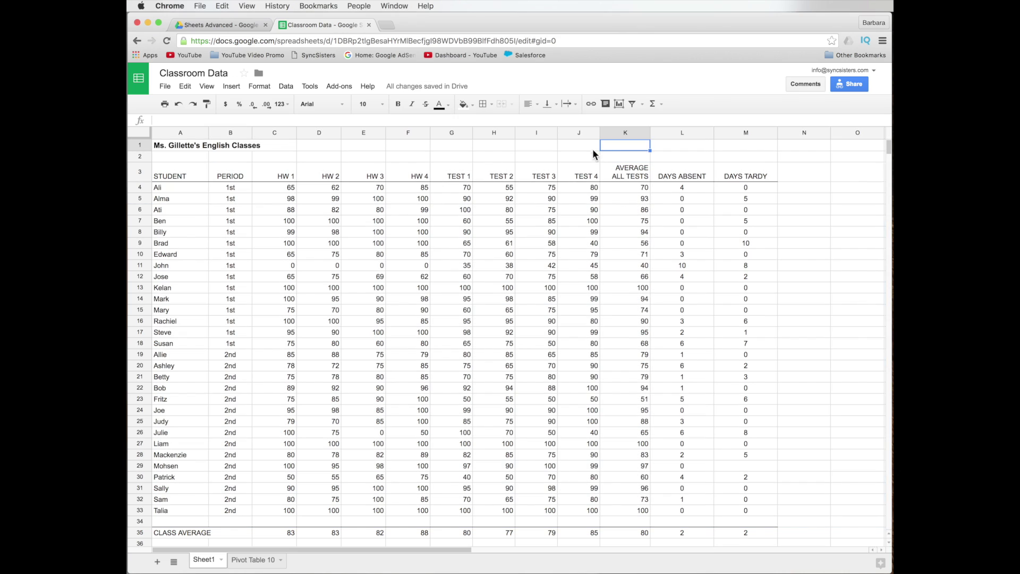
pyautogui.click(643, 105)
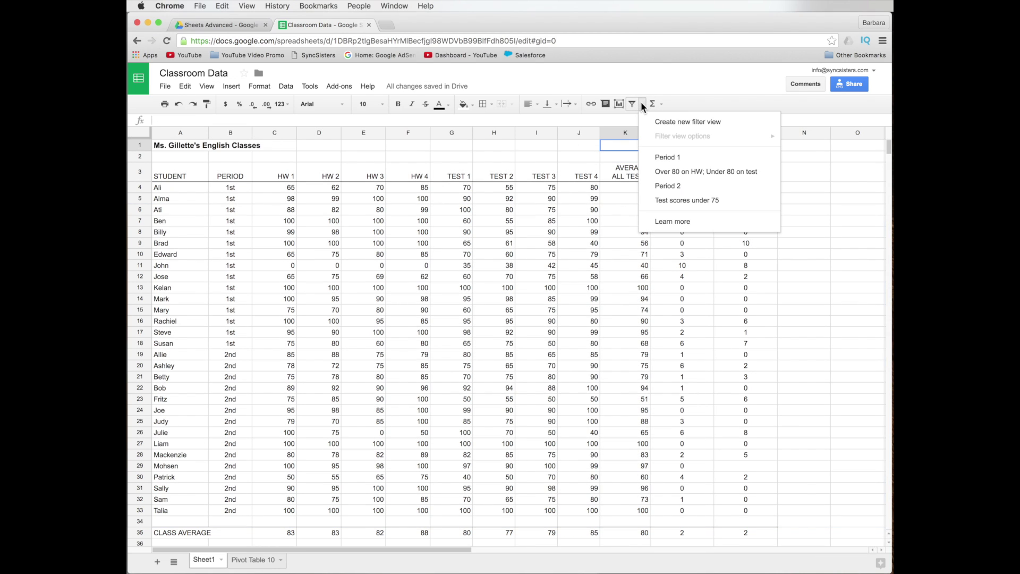
pyautogui.click(682, 173)
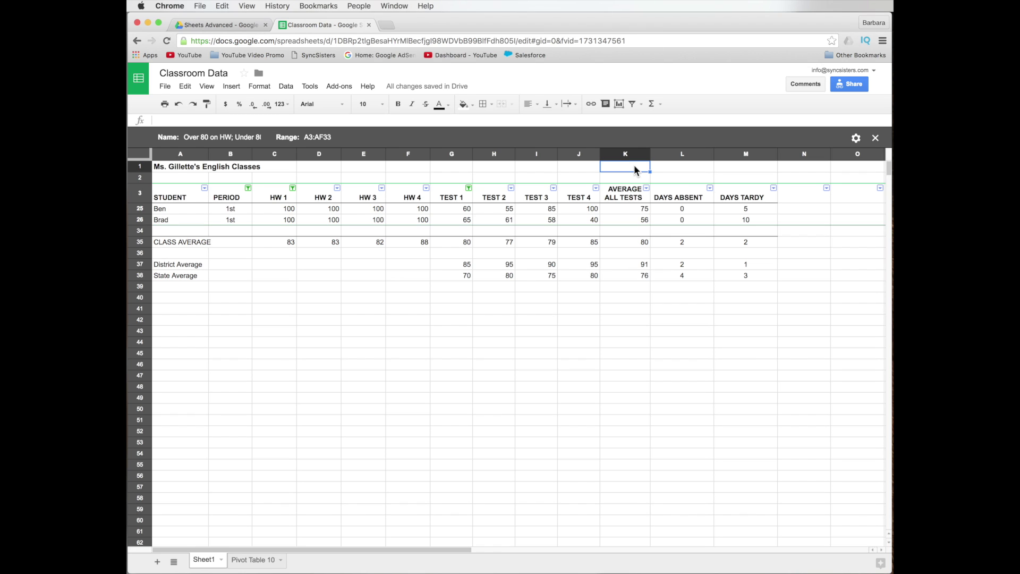
pyautogui.click(875, 138)
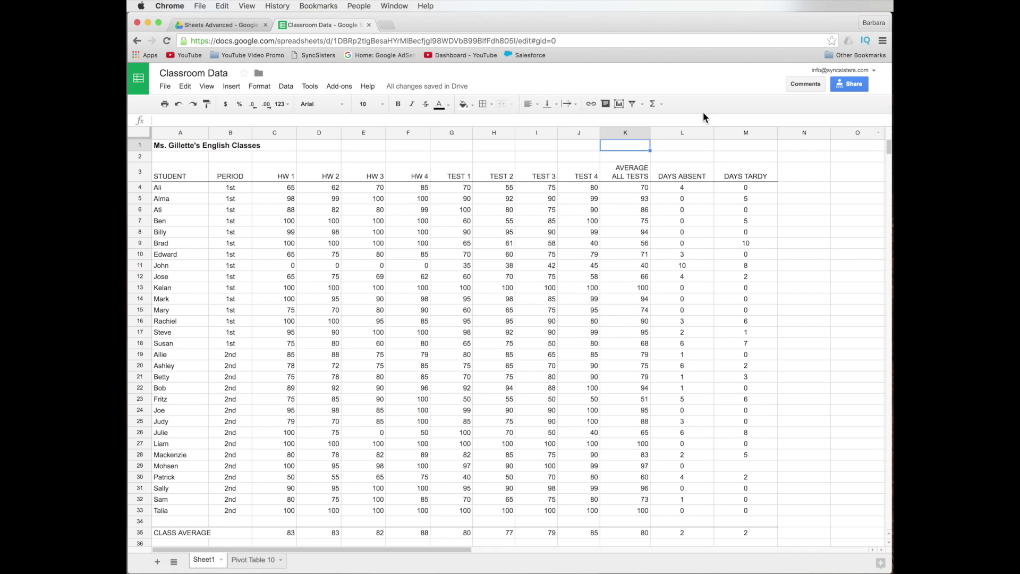
# Apply the saved 'Period 2' filter view and highlight its web address.
pyautogui.click(642, 104)
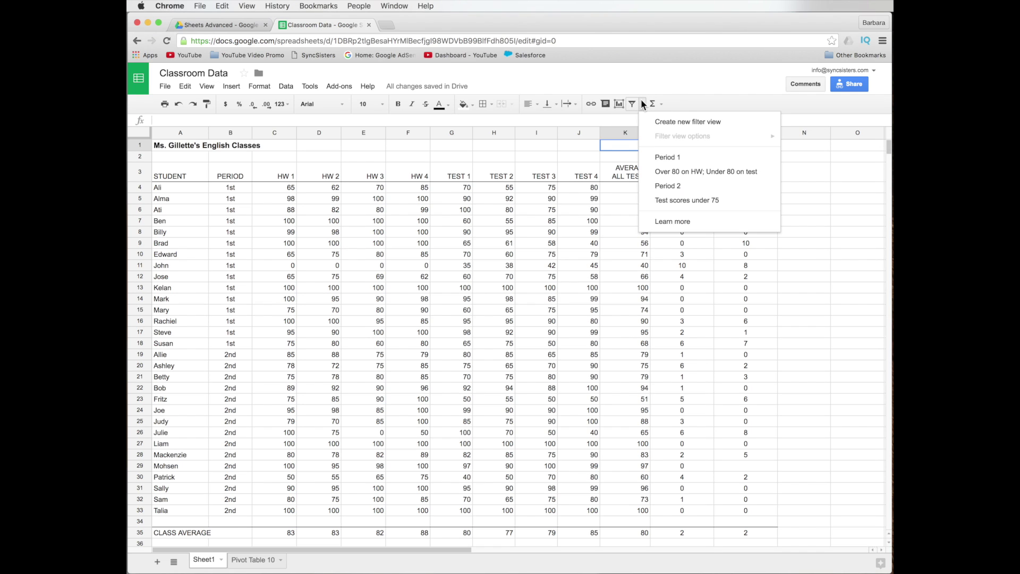
pyautogui.click(661, 186)
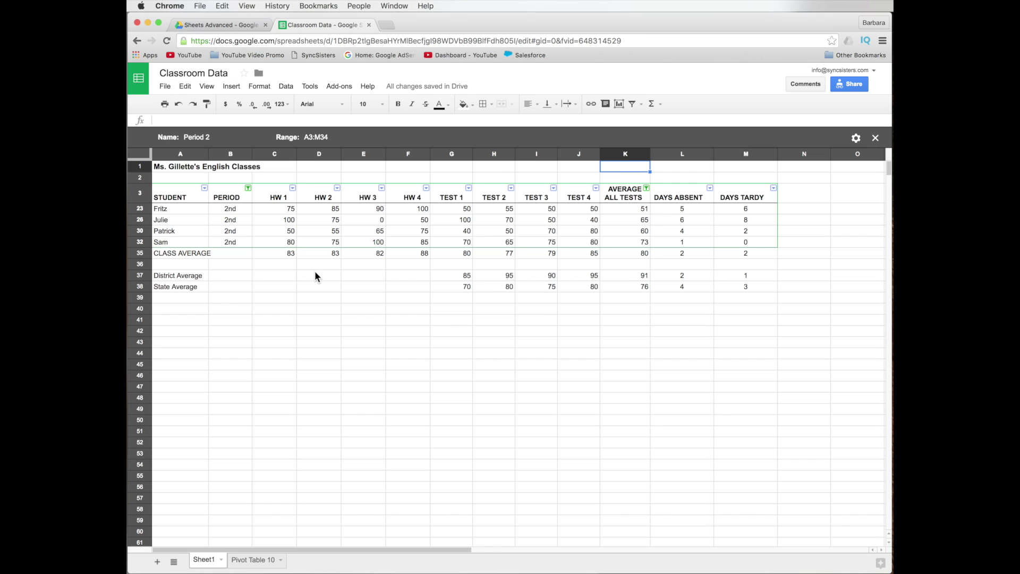
pyautogui.moveTo(632, 40); pyautogui.dragTo(212, 40)
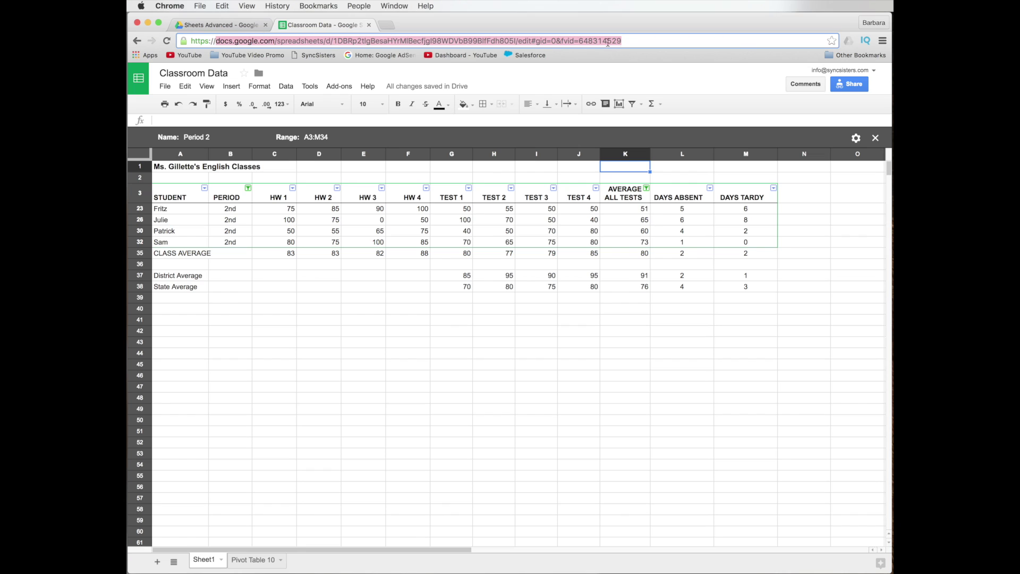
# Copy the Period 2 filter view's full URL from Chrome's address bar with Edit > Copy.
pyautogui.moveTo(635, 41); pyautogui.dragTo(183, 40)
pyautogui.moveTo(635, 40); pyautogui.dragTo(179, 38)
pyautogui.click(222, 6)
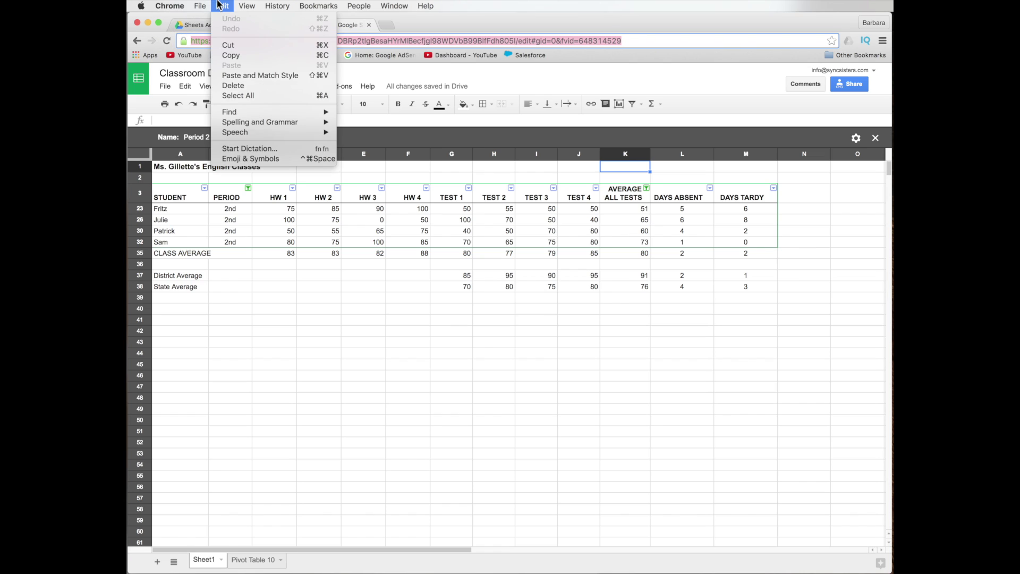
pyautogui.click(229, 56)
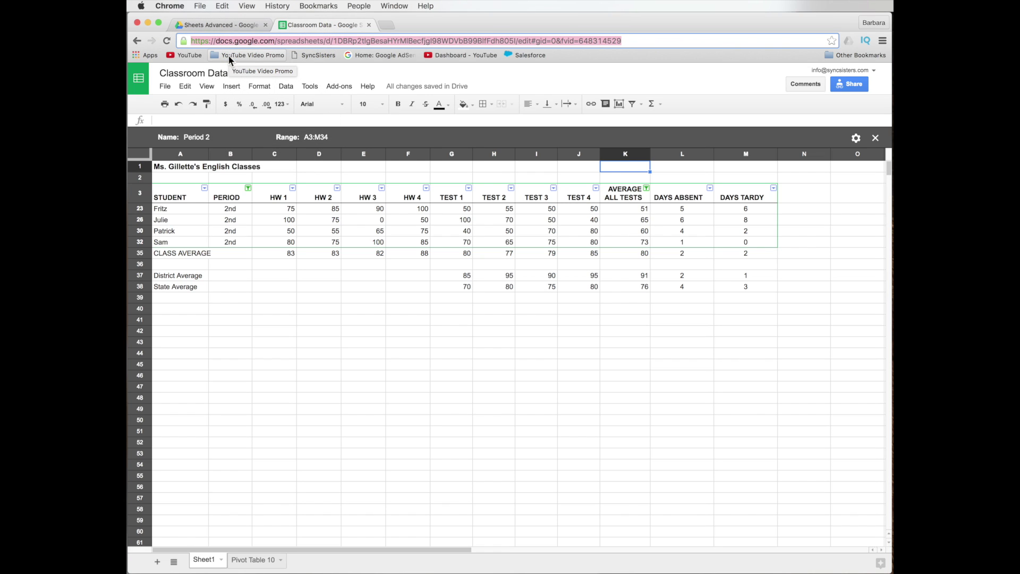